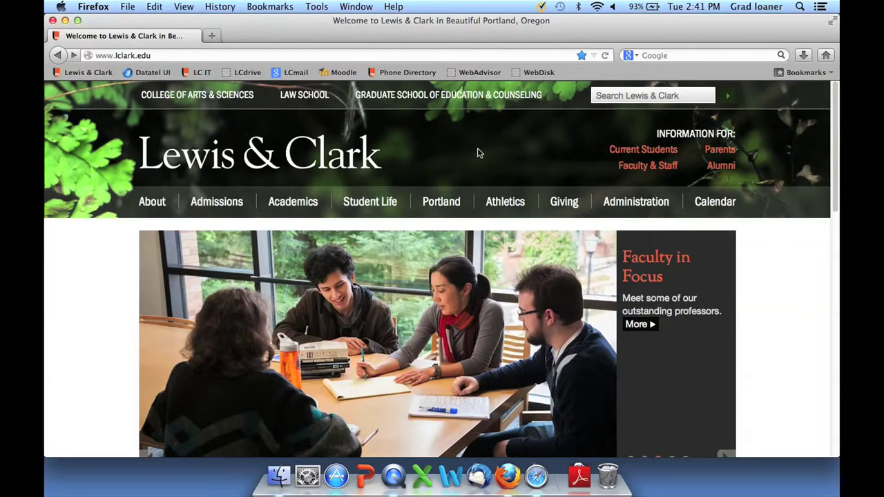
- Go from the Graduate School site to Faculty, then Faculty Resources, and scroll down to its Login links
{"action": "left_click", "coordinate": [453, 97]}
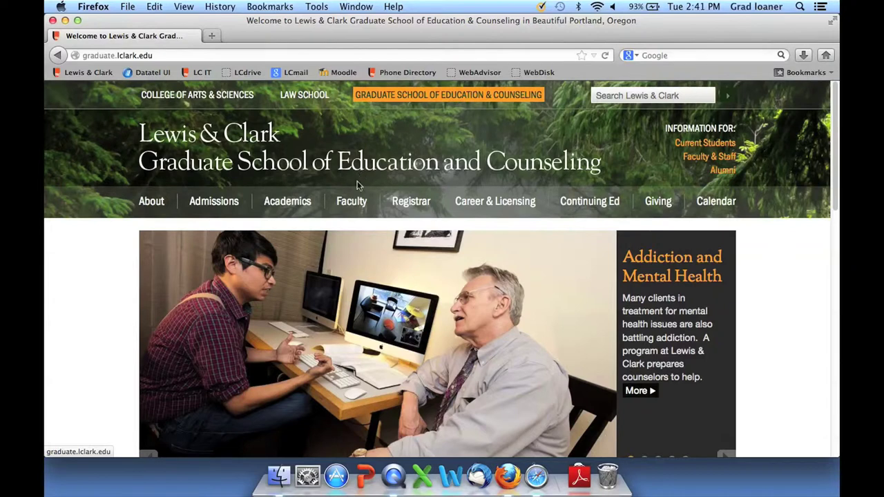
{"action": "left_click", "coordinate": [353, 207]}
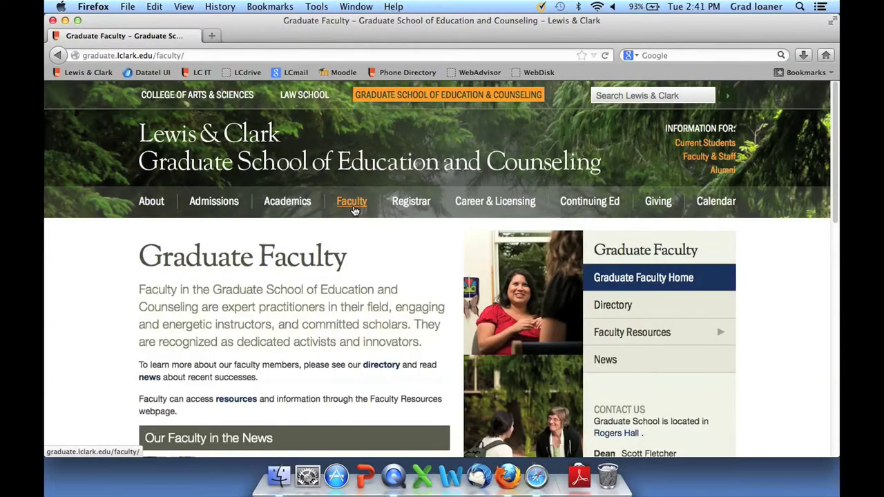
{"action": "left_click", "coordinate": [646, 337]}
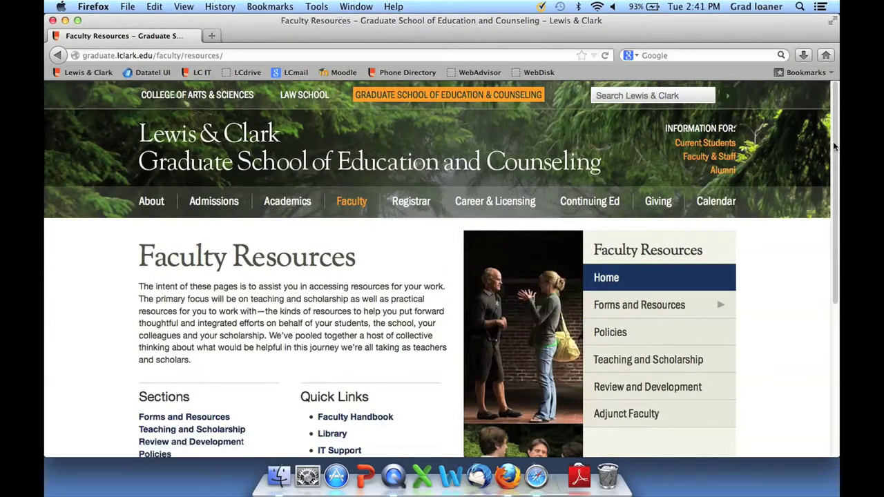
{"action": "left_click_drag", "start_coordinate": [835, 146], "coordinate": [834, 240]}
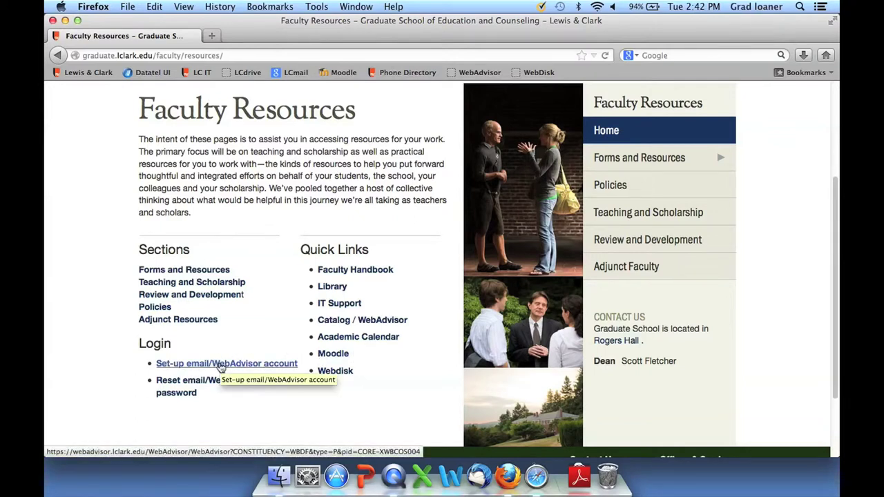
- Open 'Set-up email/WebAdvisor account' and enter the last name, LC ID number and date of birth
{"action": "left_click", "coordinate": [222, 364]}
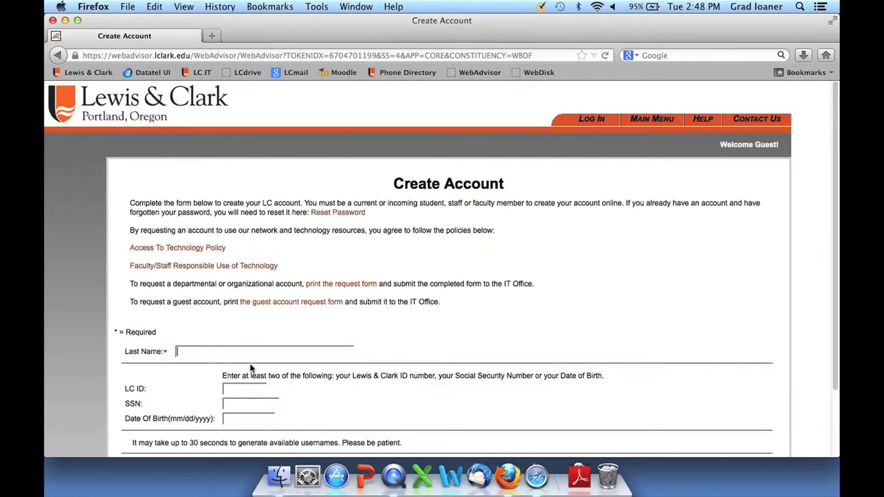
{"action": "type", "text": "Lanaghan"}
{"action": "left_click", "coordinate": [225, 389]}
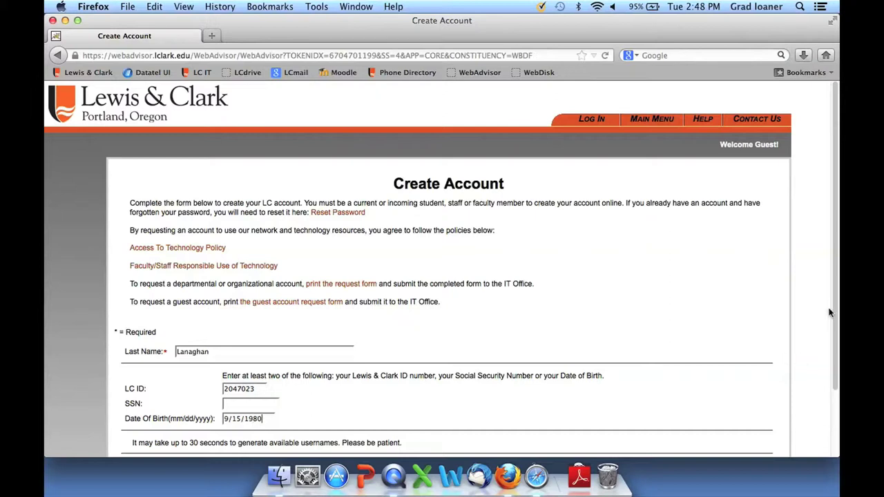
{"action": "scroll", "coordinate": [836, 313], "scroll_direction": "down", "scroll_amount": 3}
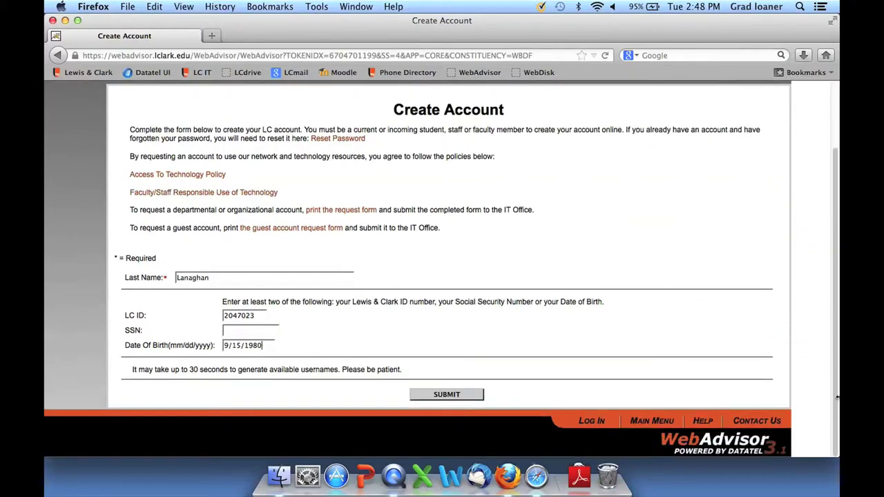
- Submit the Create Account form to get the Account Creation page with suggested usernames
{"action": "left_click", "coordinate": [448, 395]}
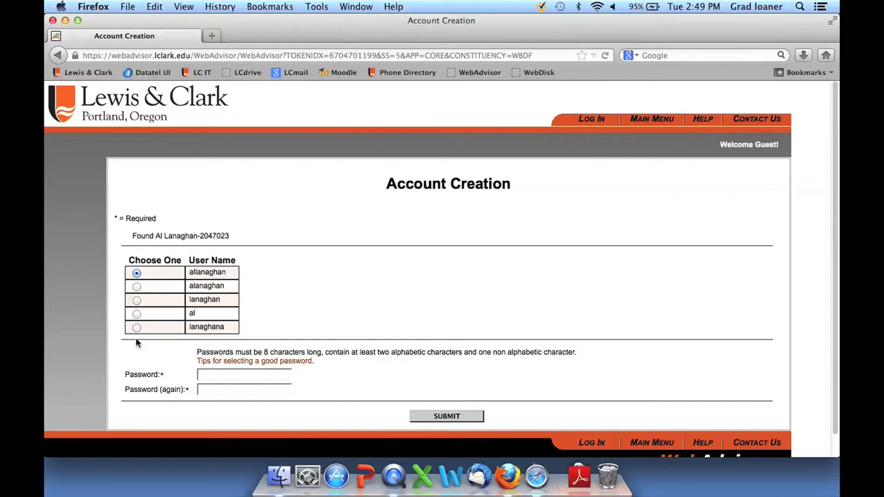
- Pick the username 'al', enter the new password in both password fields, and submit
{"action": "left_click", "coordinate": [136, 315]}
{"action": "type", "text": "•••••••••"}
{"action": "left_click", "coordinate": [237, 389]}
{"action": "type", "text": "•••••••••"}
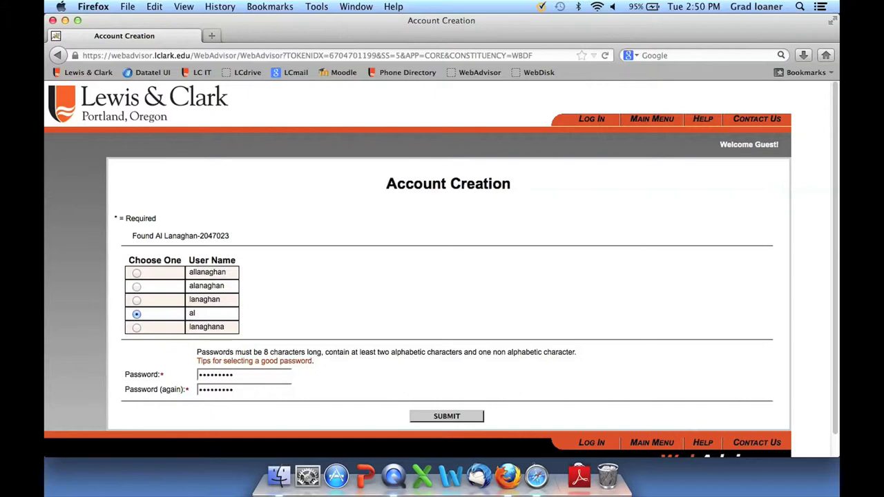
{"action": "left_click", "coordinate": [450, 417]}
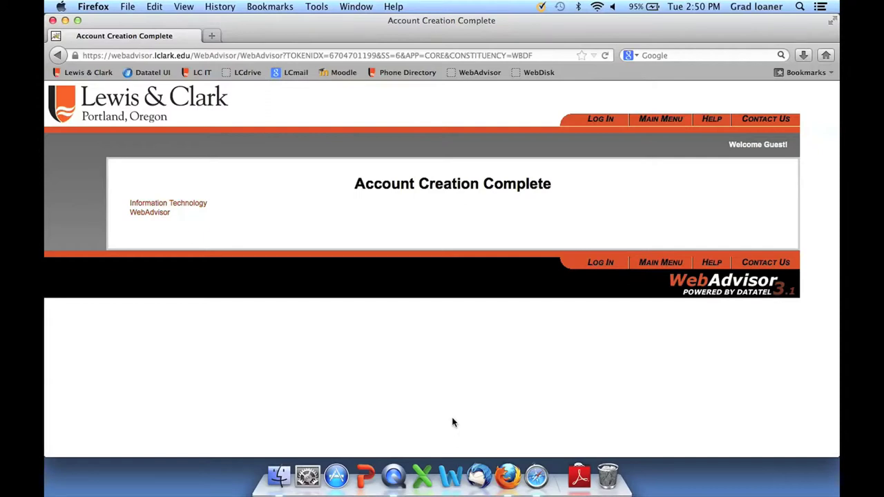
- Go from the Lewis & Clark homepage to the Graduate School Registrar page and scroll its sidebar
{"action": "left_click", "coordinate": [96, 77]}
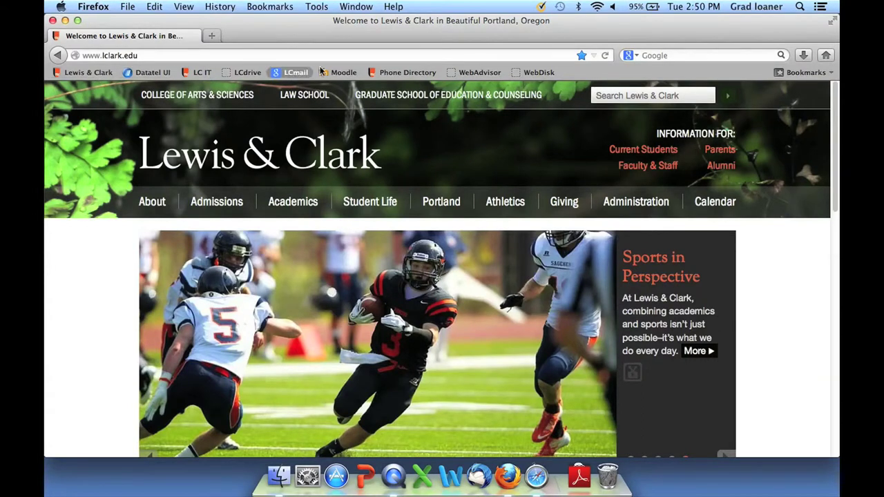
{"action": "left_click", "coordinate": [447, 99]}
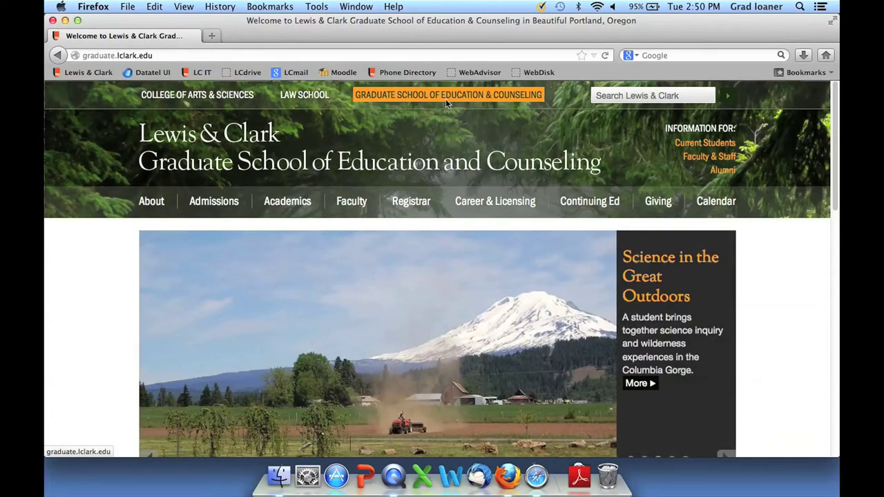
{"action": "left_click", "coordinate": [412, 203]}
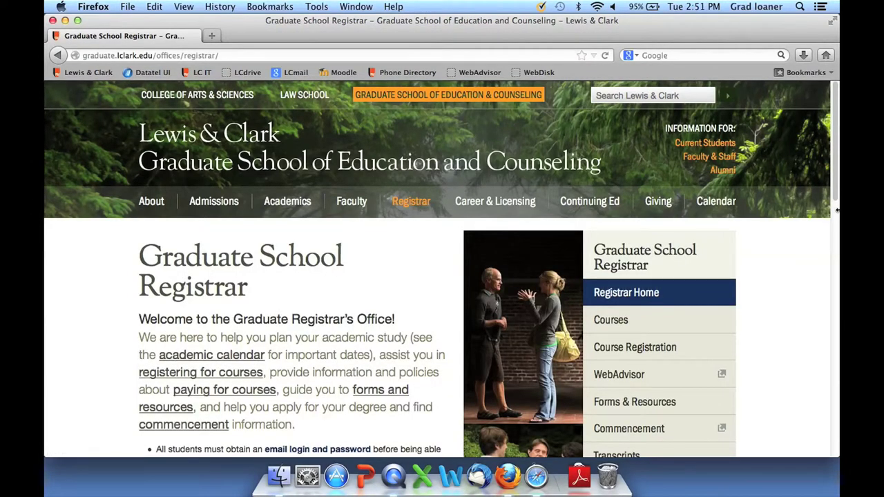
{"action": "scroll", "coordinate": [832, 184], "scroll_direction": "down", "scroll_amount": 5}
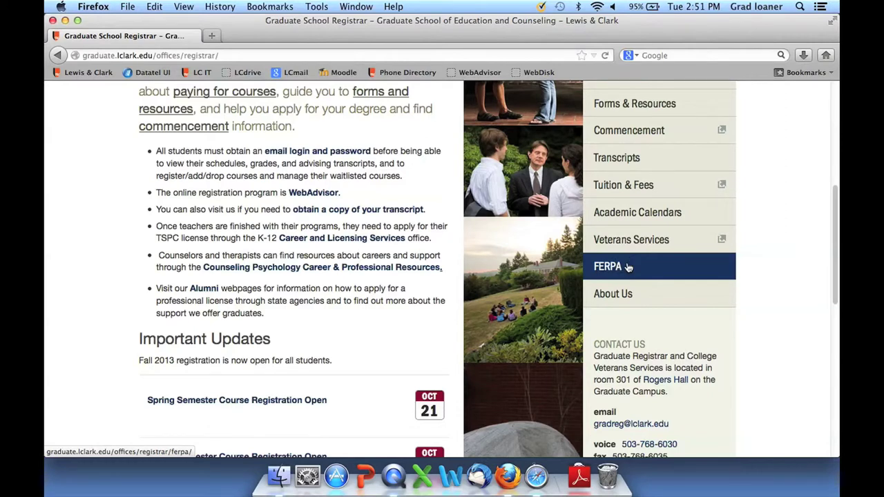
- Open the Registrar's FERPA page, skim the education records policy, then return to FERPA
{"action": "left_click", "coordinate": [628, 267]}
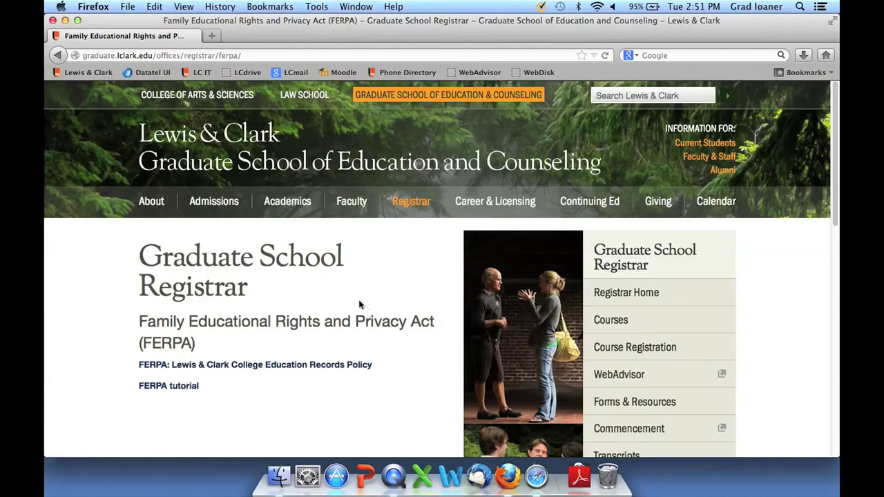
{"action": "left_click", "coordinate": [259, 366]}
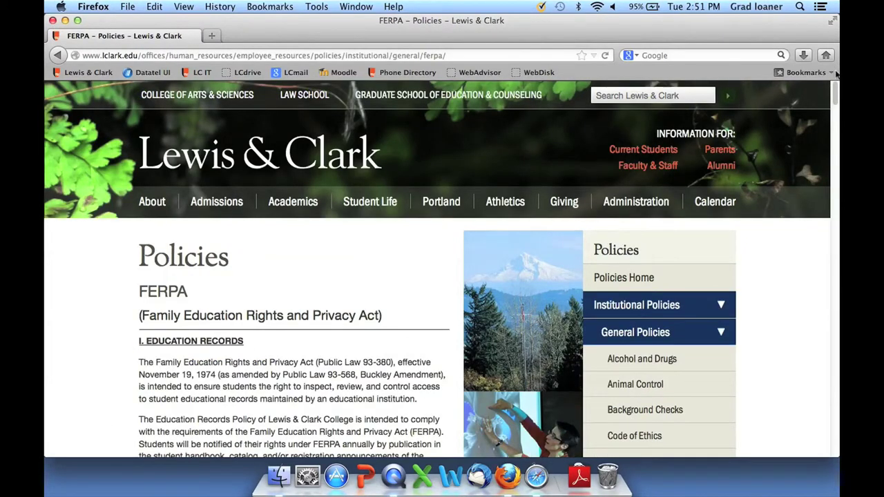
{"action": "left_click_drag", "start_coordinate": [835, 98], "coordinate": [814, 334]}
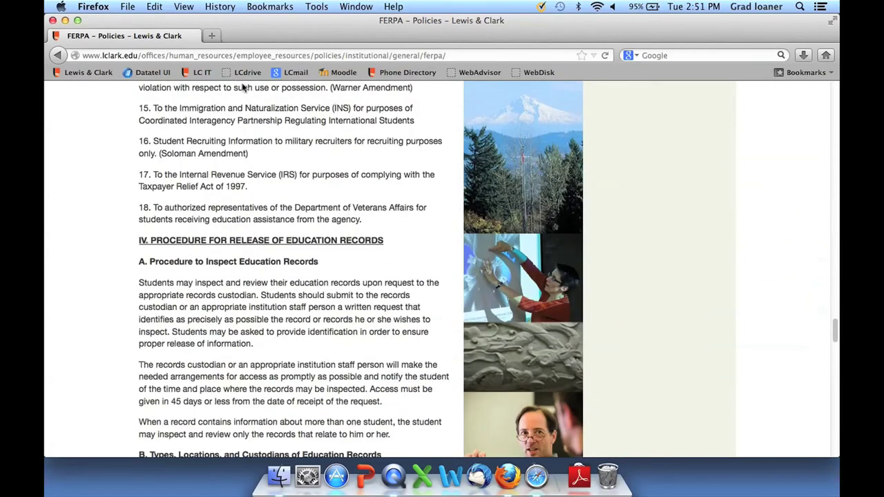
{"action": "left_click", "coordinate": [58, 55]}
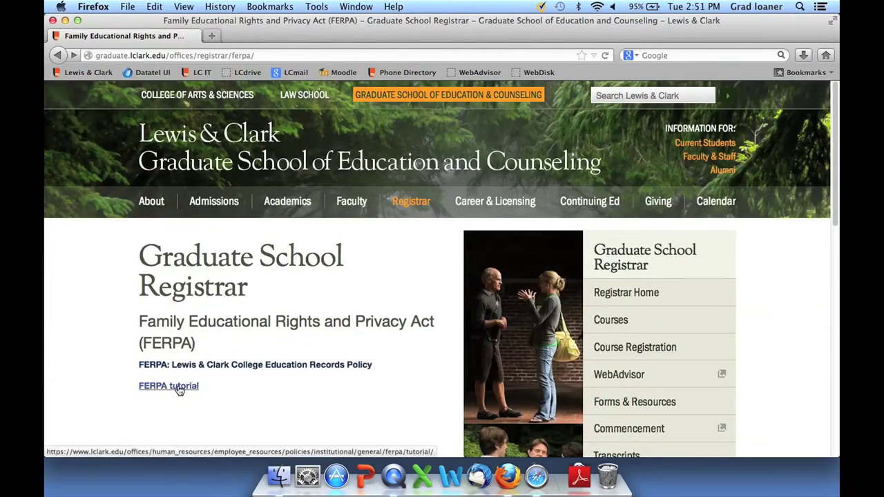
- Open the 'FERPA tutorial' link and scroll through its introduction toward the NEXT button
{"action": "left_click", "coordinate": [178, 388]}
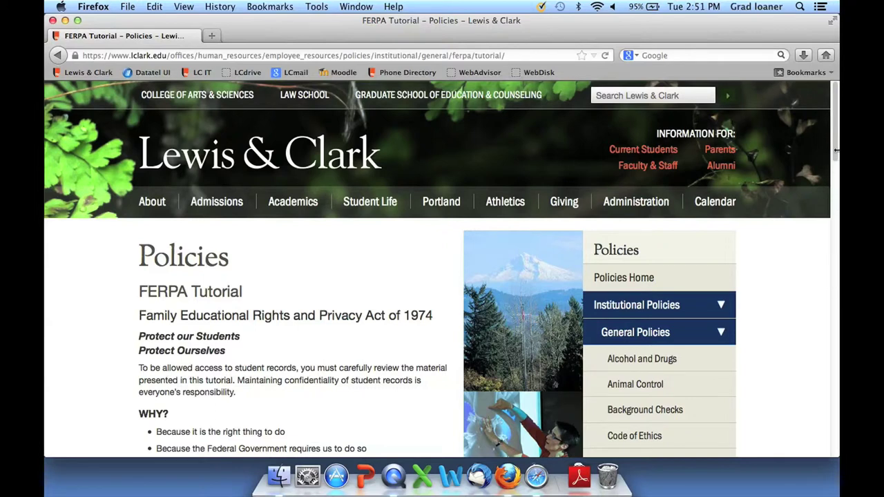
{"action": "left_click_drag", "start_coordinate": [832, 149], "coordinate": [831, 179]}
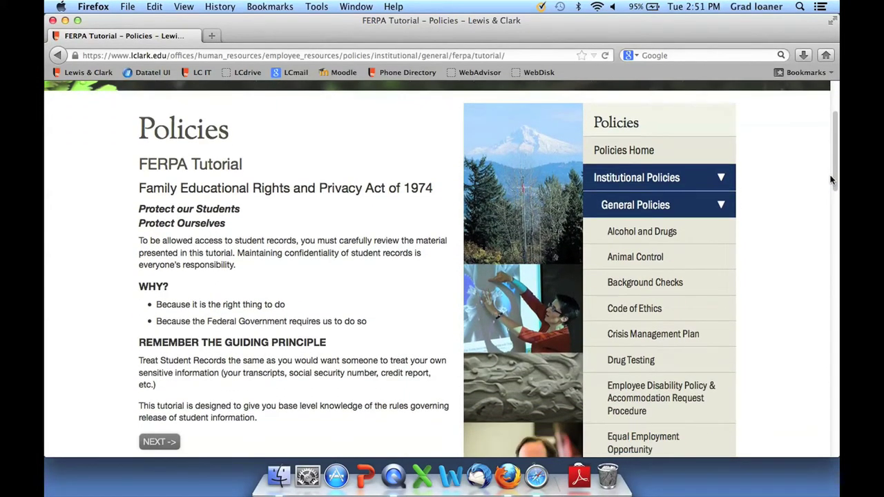